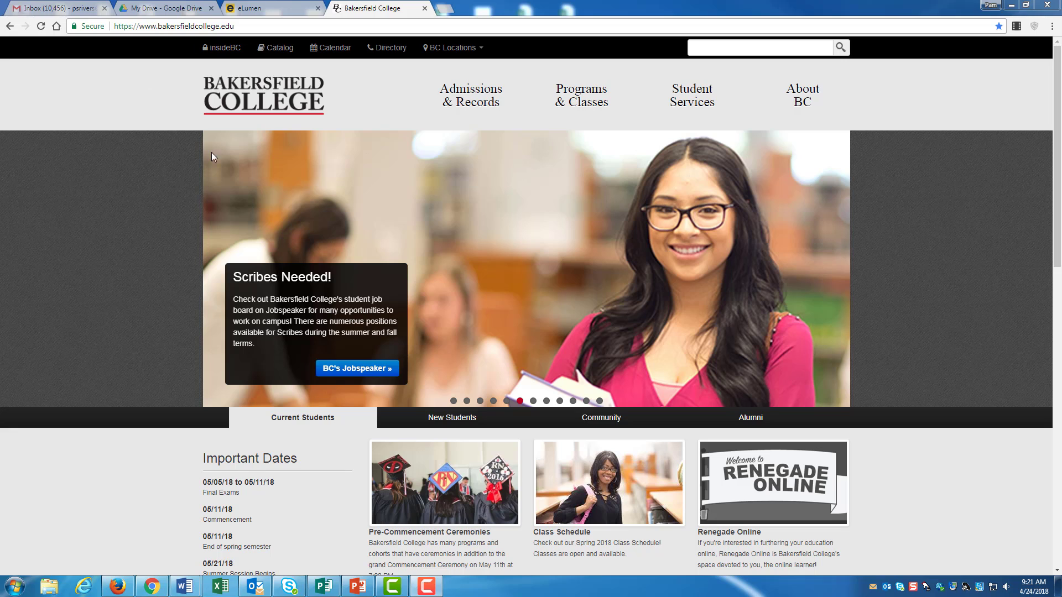
# Step: Open eLumen through the insideBC portal's tools from the Bakersfield College website
pyautogui.click(225, 48)
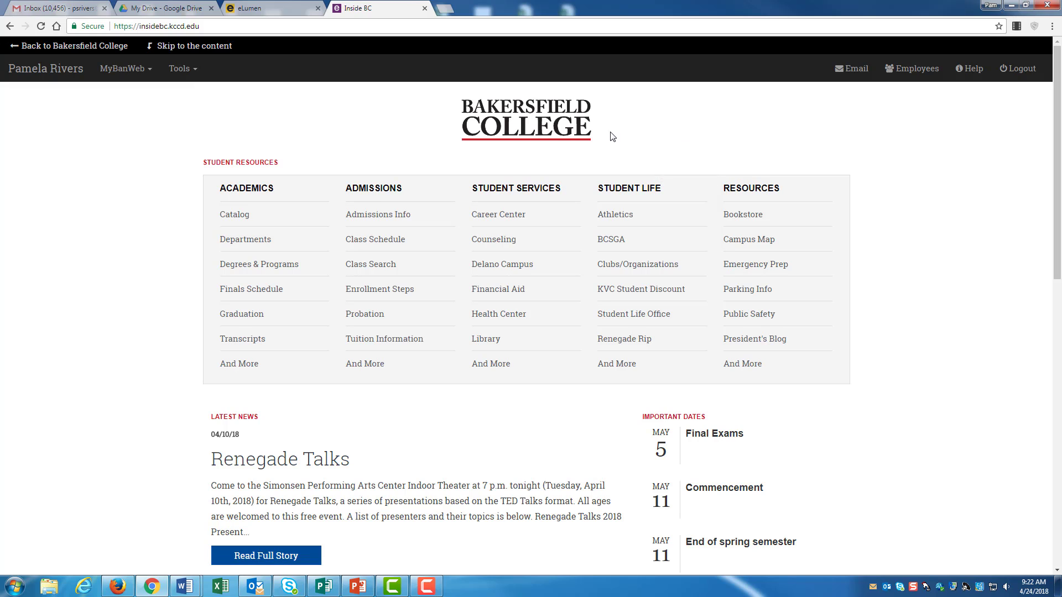
pyautogui.click(195, 70)
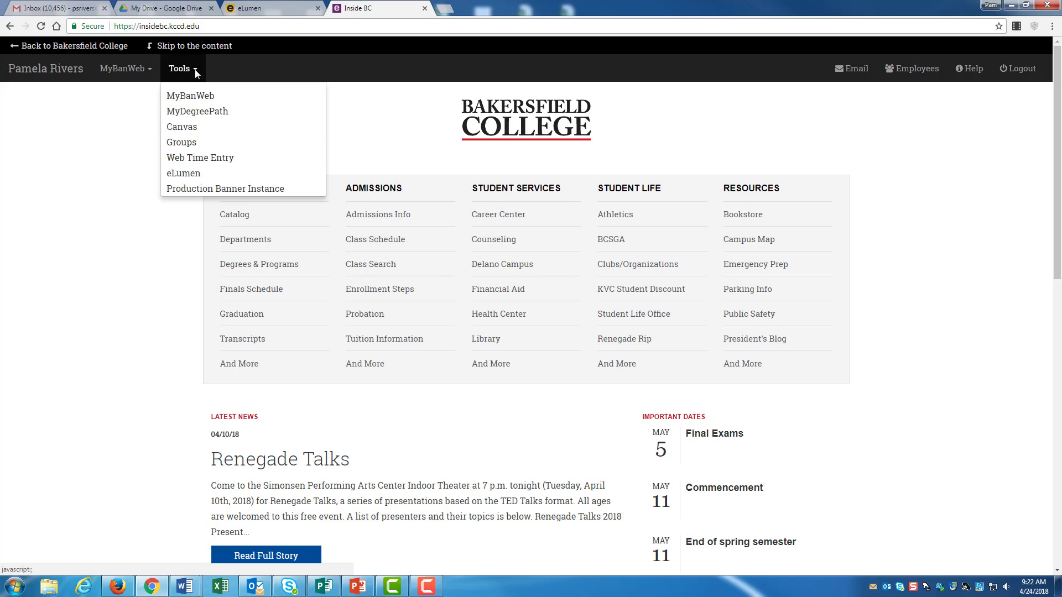
pyautogui.click(184, 174)
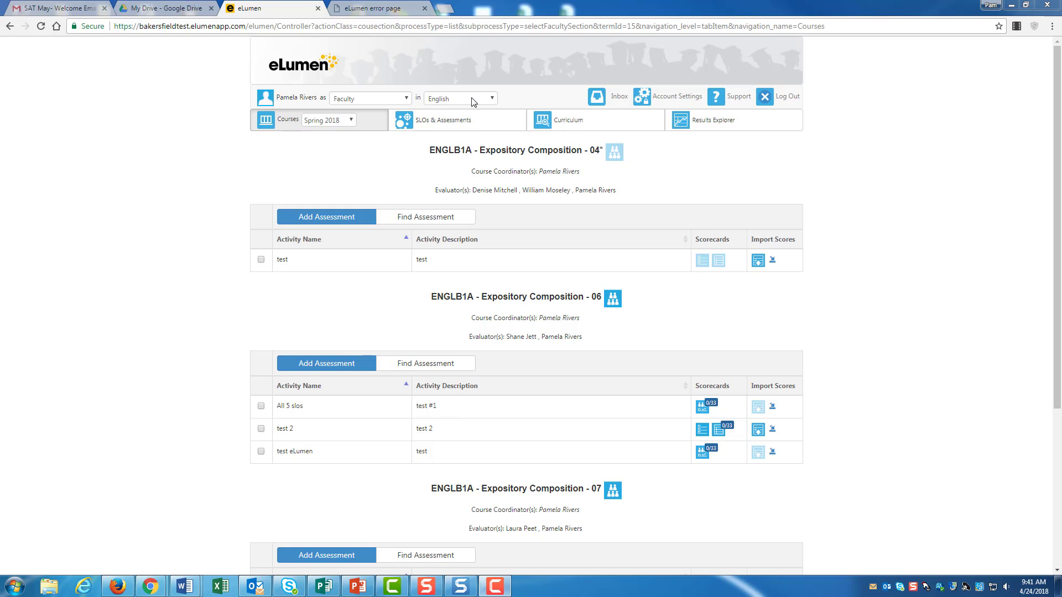
# Step: Choose the English department and the Spring 2018 term for the faculty course list
pyautogui.click(496, 102)
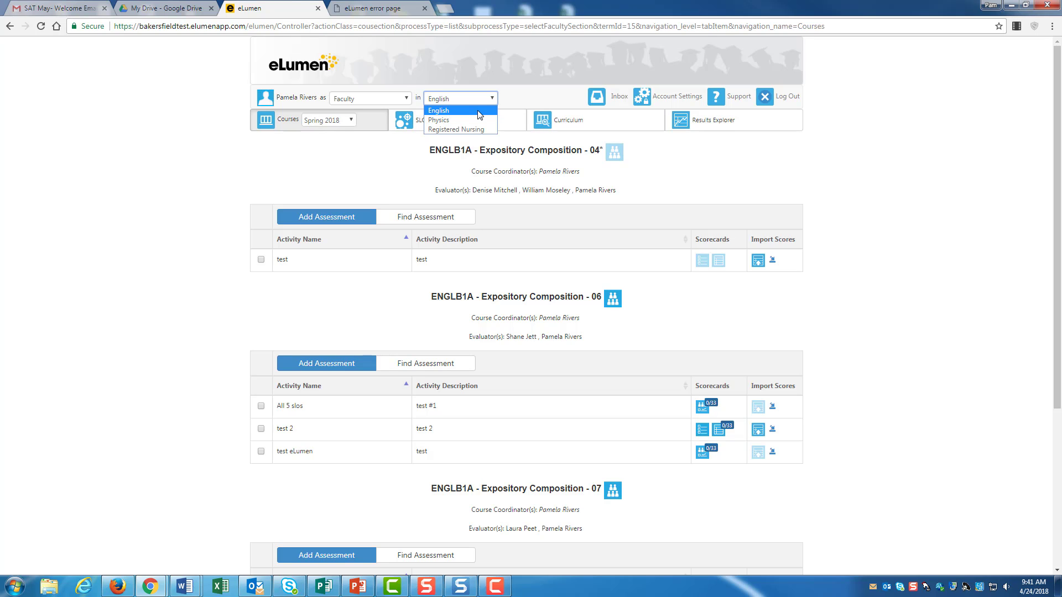
pyautogui.click(480, 115)
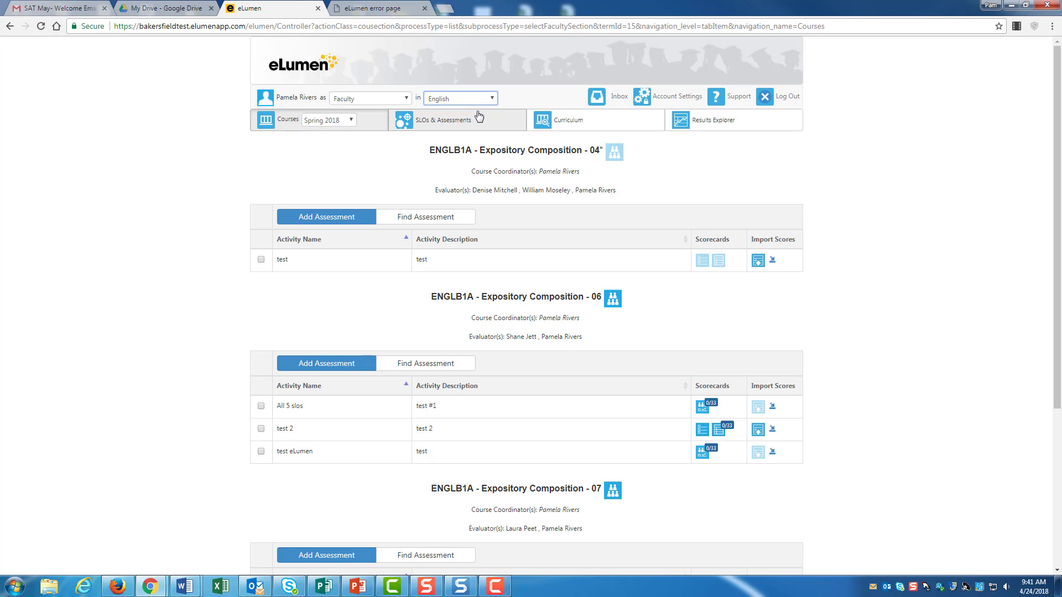
pyautogui.click(351, 120)
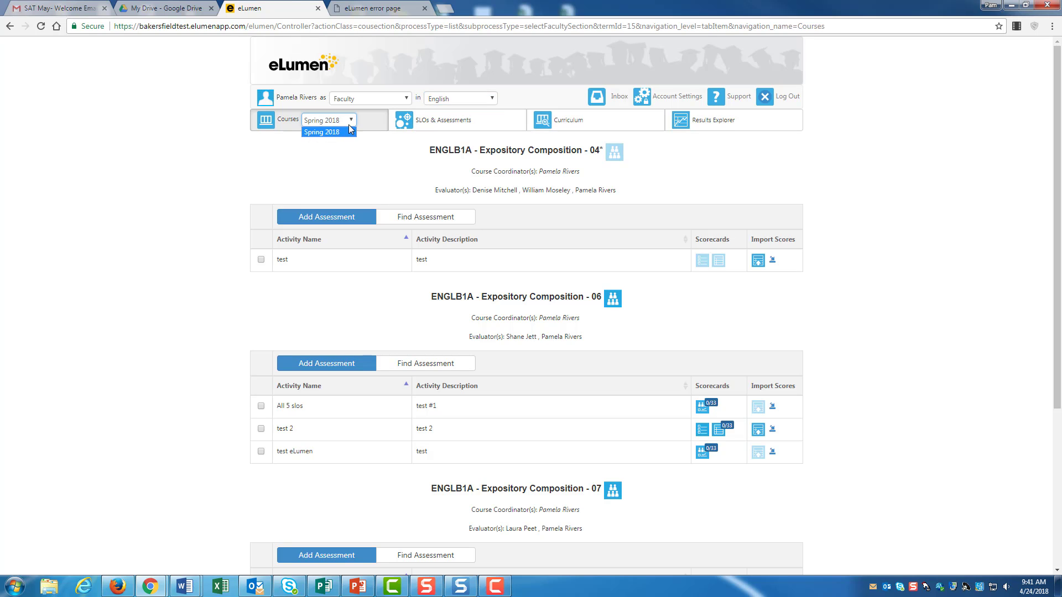
pyautogui.click(335, 135)
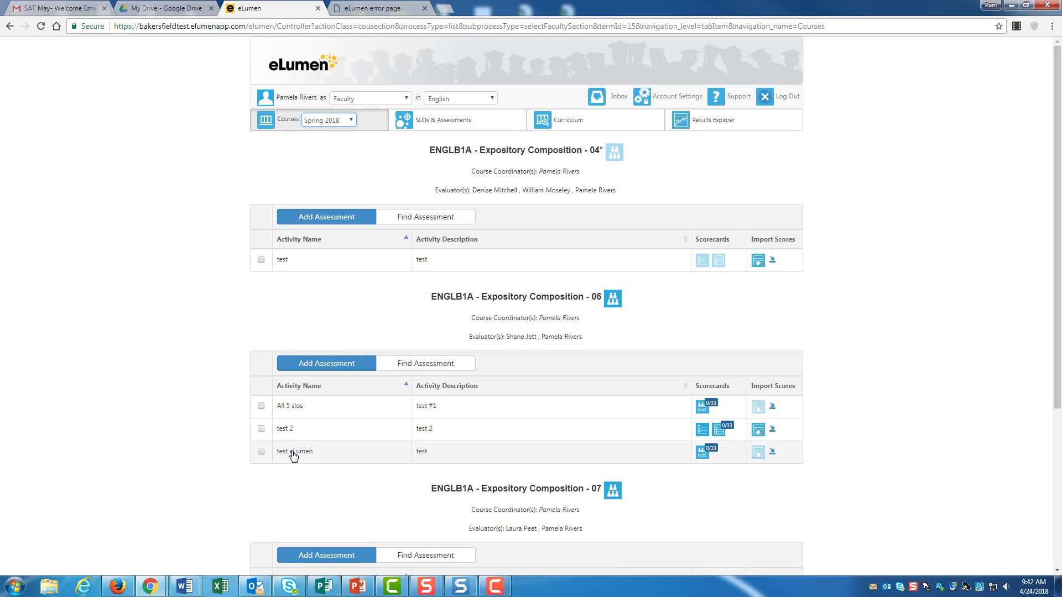
# Step: Open the collective scorecard of the test eLumen activity in ENGLB1A section 06 and set its N/A count to 4
pyautogui.click(703, 453)
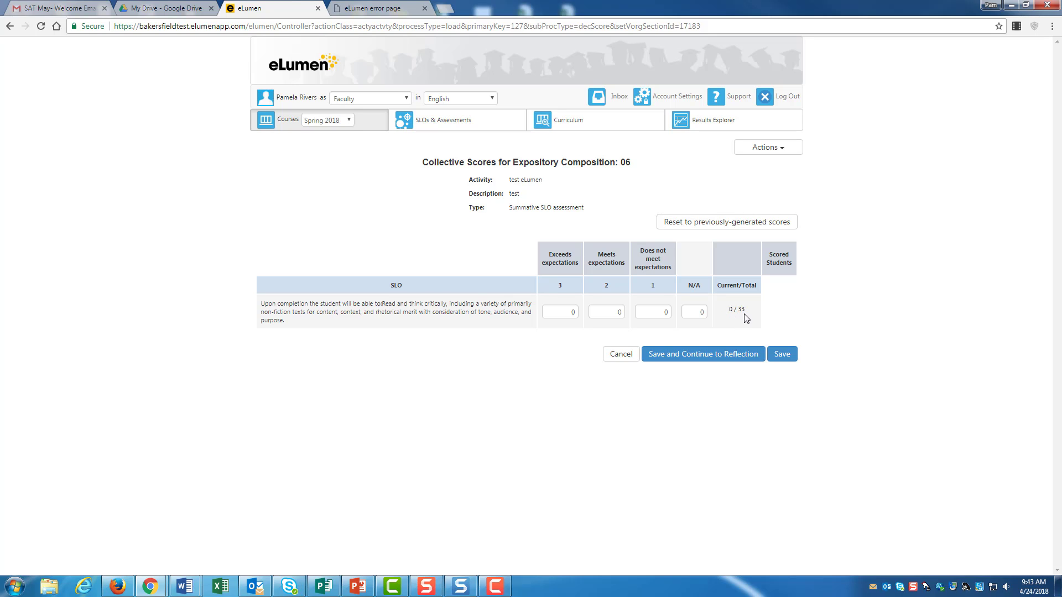
pyautogui.doubleClick(692, 312)
pyautogui.write('4')
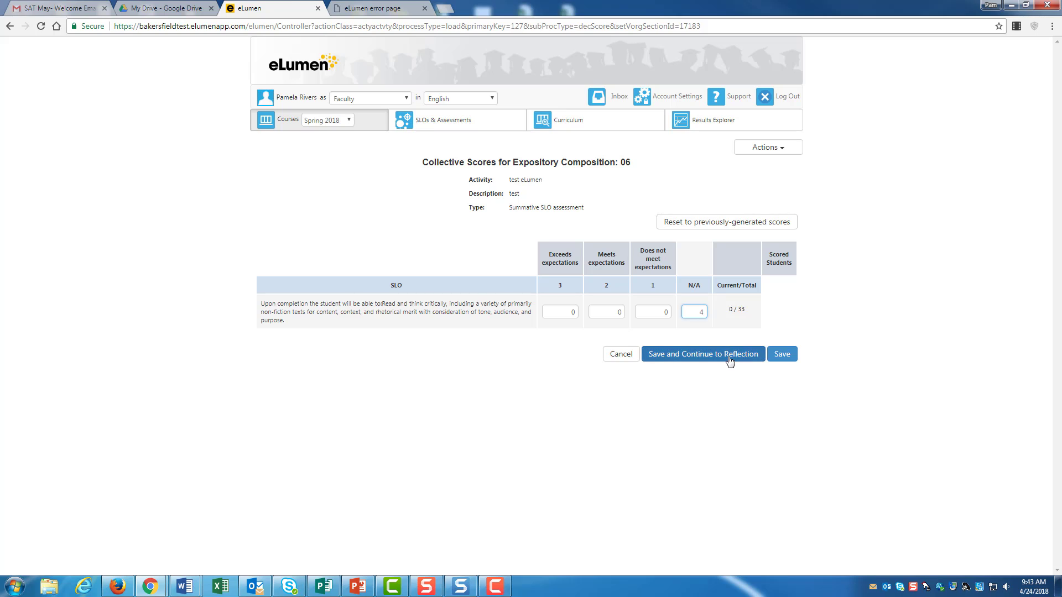
pyautogui.press('Tab')
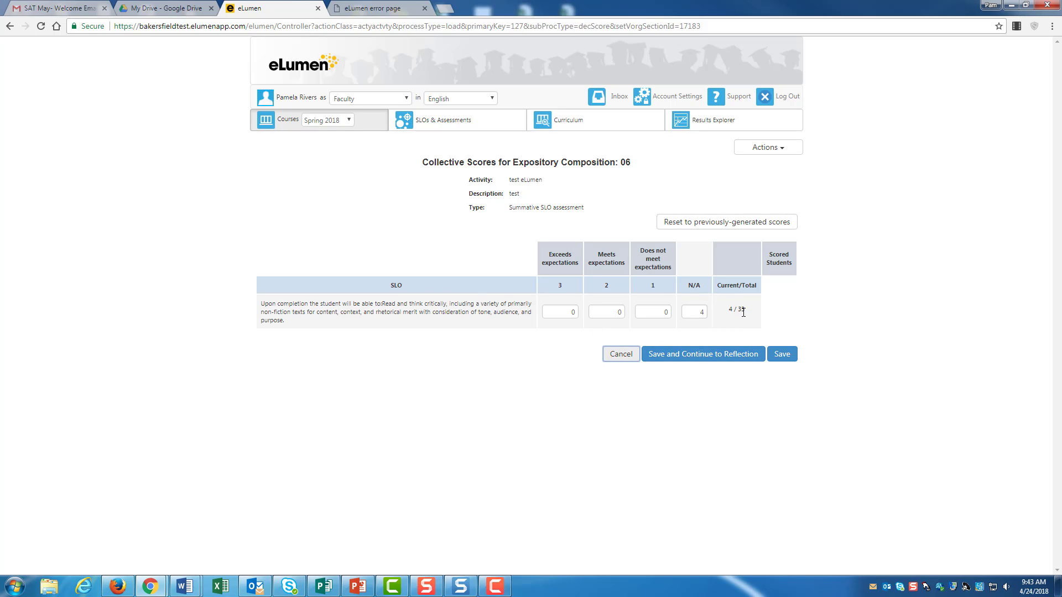
# Step: Enter 5 students for Exceeds expectations, 20 for Meets, 4 for Does not meet and 6 for N/A
pyautogui.click(569, 308)
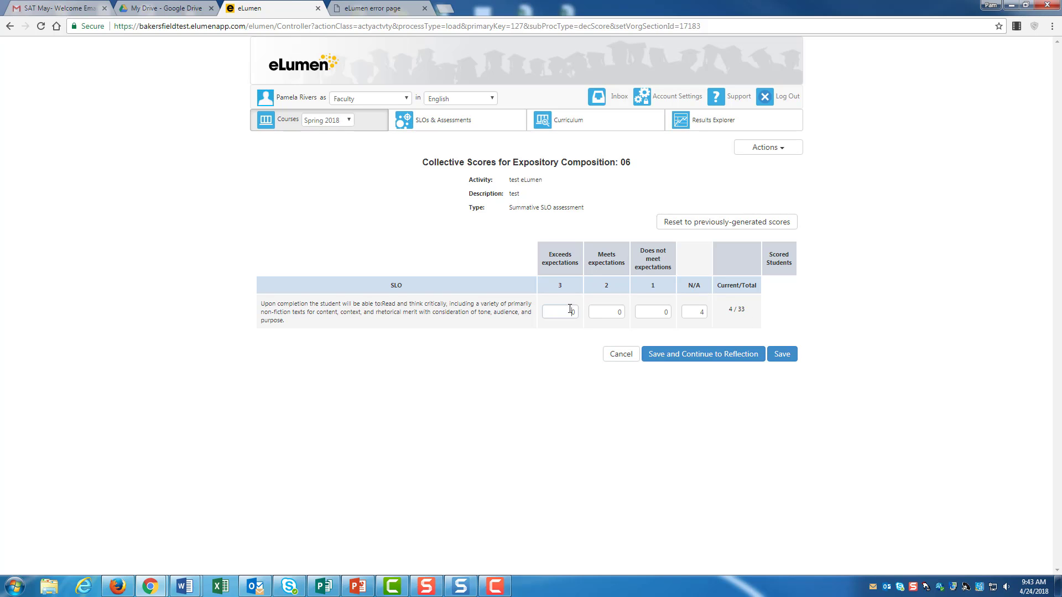
pyautogui.write('5')
pyautogui.click(614, 307)
pyautogui.write('2')
pyautogui.press('Tab')
pyautogui.write('4')
pyautogui.press('Tab')
pyautogui.write('6')
pyautogui.press('Tab')
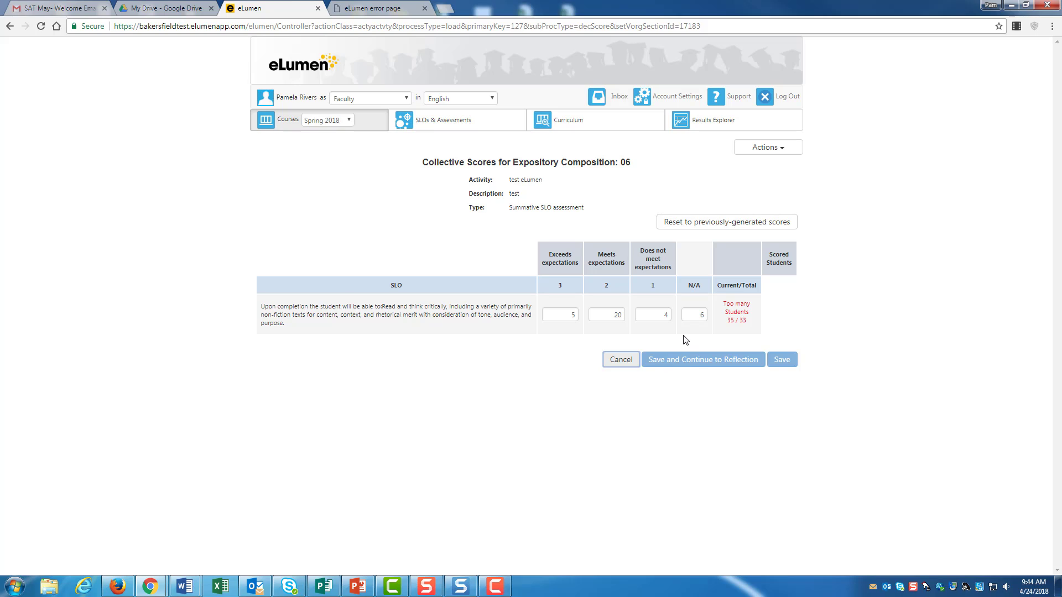
# Step: Change the N/A count to 4, then save the collective scores and continue to the reflection
pyautogui.click(700, 316)
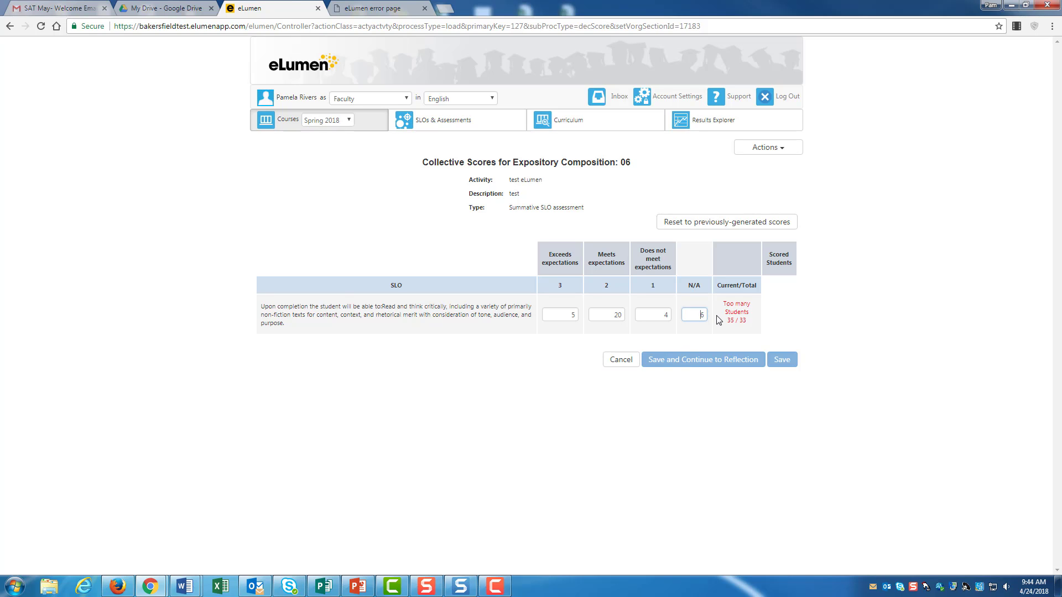
pyautogui.moveTo(716, 316); pyautogui.dragTo(739, 314)
pyautogui.write('4')
pyautogui.press('Tab')
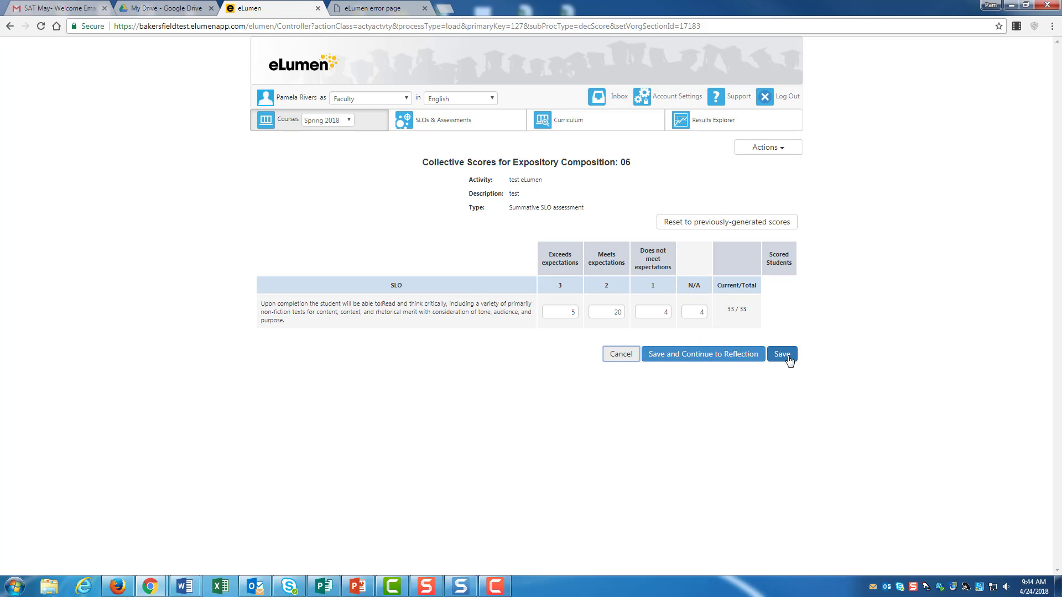
pyautogui.click(697, 357)
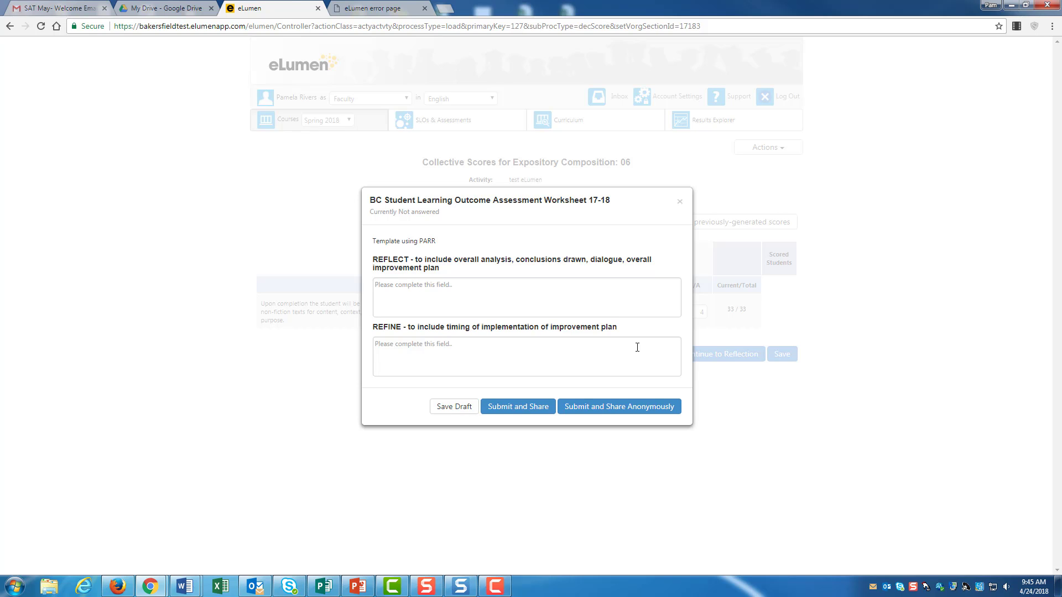
# Step: Fill the worksheet's REFLECT response with "I'm going to spend more time working on this SLO thorugh..."
pyautogui.click(472, 291)
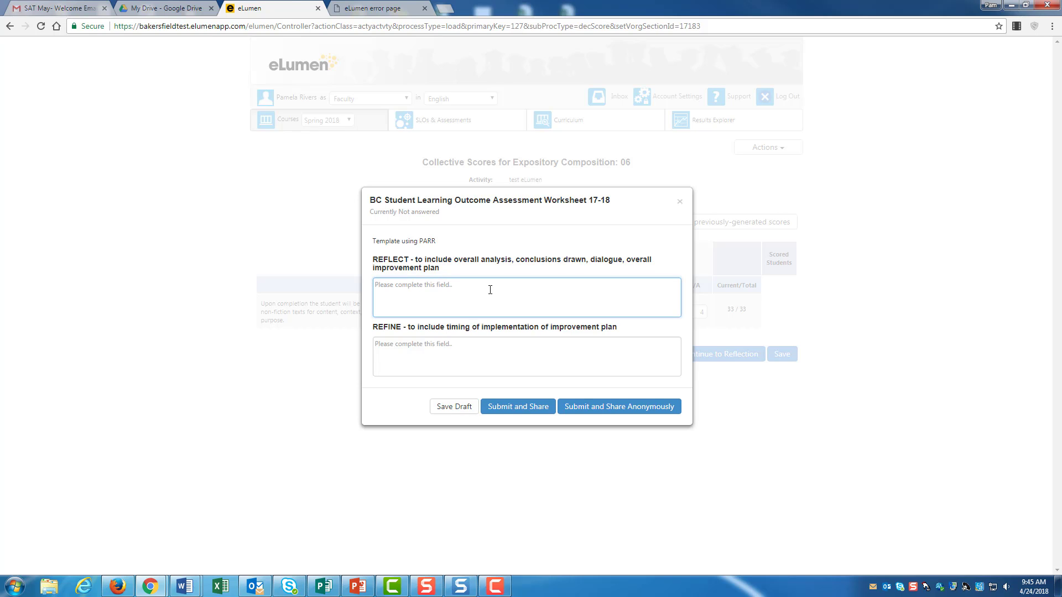
pyautogui.write("I'm going to spend more time working on this SLO thorugh...")
# Step: Enter "I will implement the improvement plan in the fall of 2019." as the REFINE response and submit and share the worksheet anonymously
pyautogui.click(512, 353)
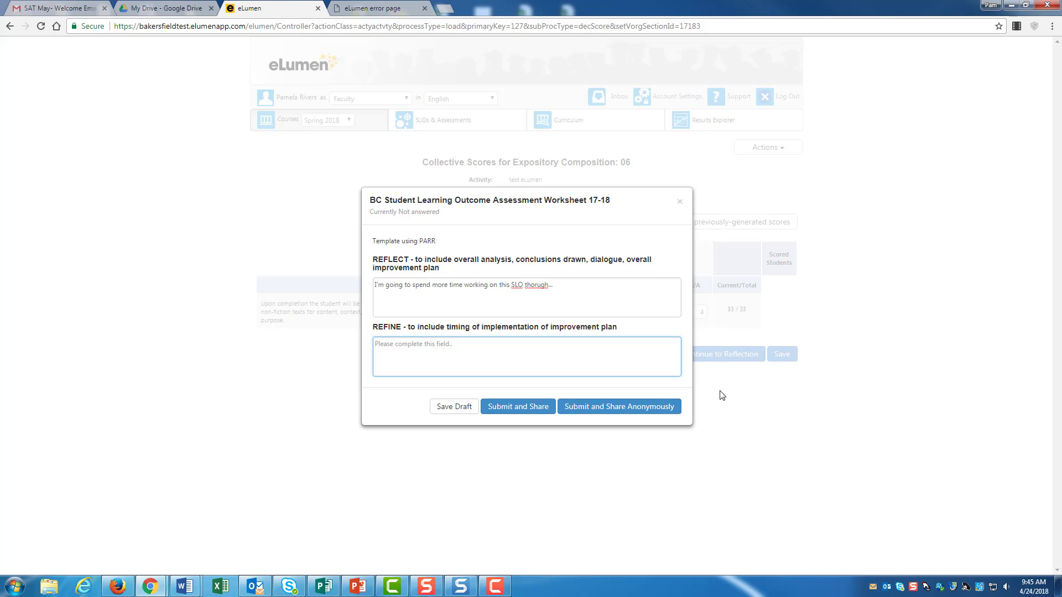
pyautogui.write('I will implement the improvement plan in fthe')
pyautogui.press('BackSpace')
pyautogui.press('BackSpace')
pyautogui.press('BackSpace')
pyautogui.press('BackSpace')
pyautogui.press('BackSpace')
pyautogui.write('the fall of 2019./')
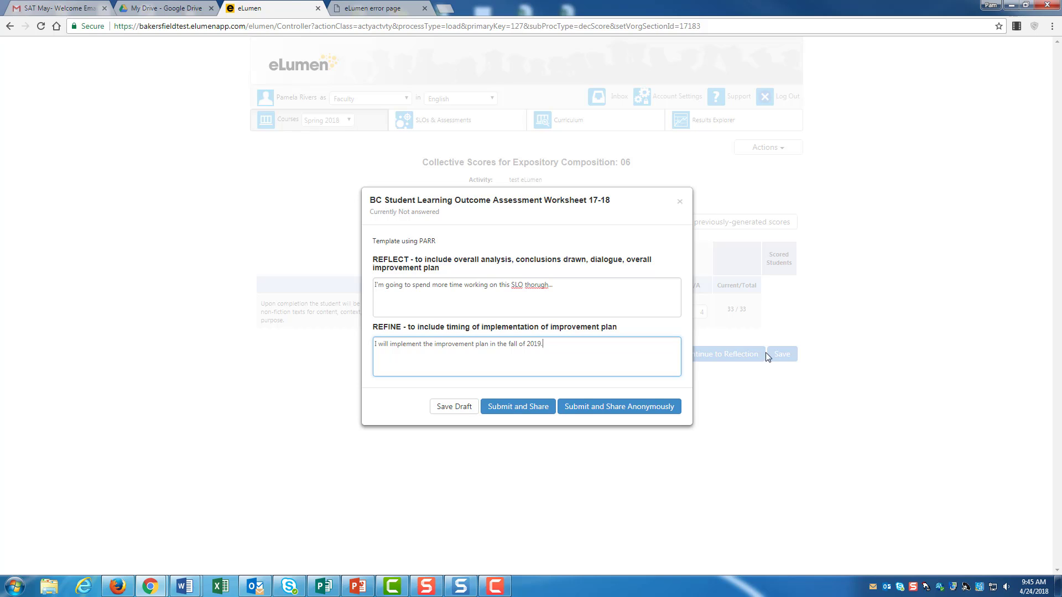
pyautogui.click(660, 408)
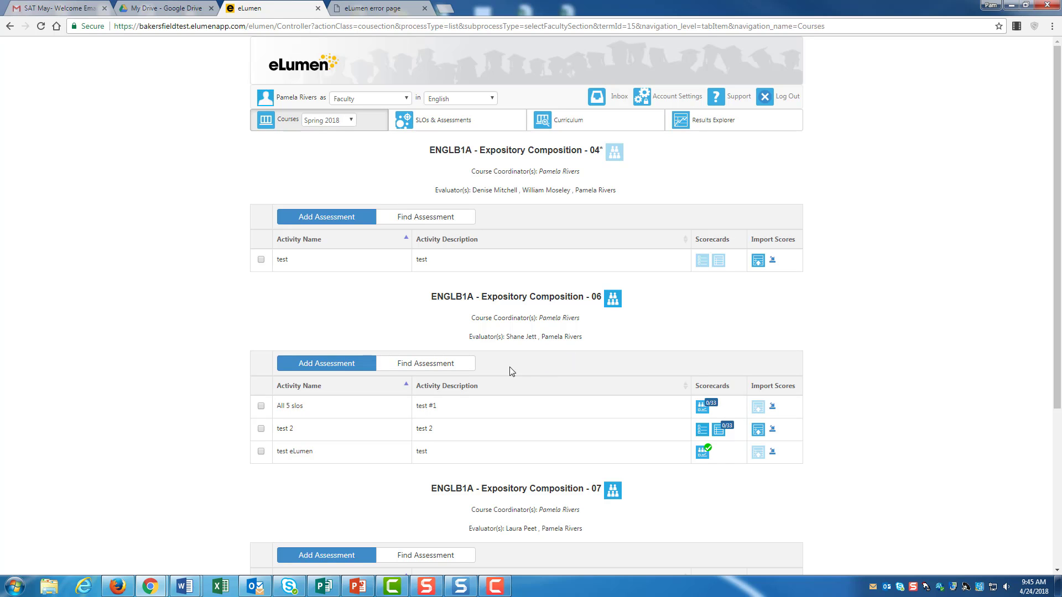
pyautogui.scroll(-1, 722, 459)
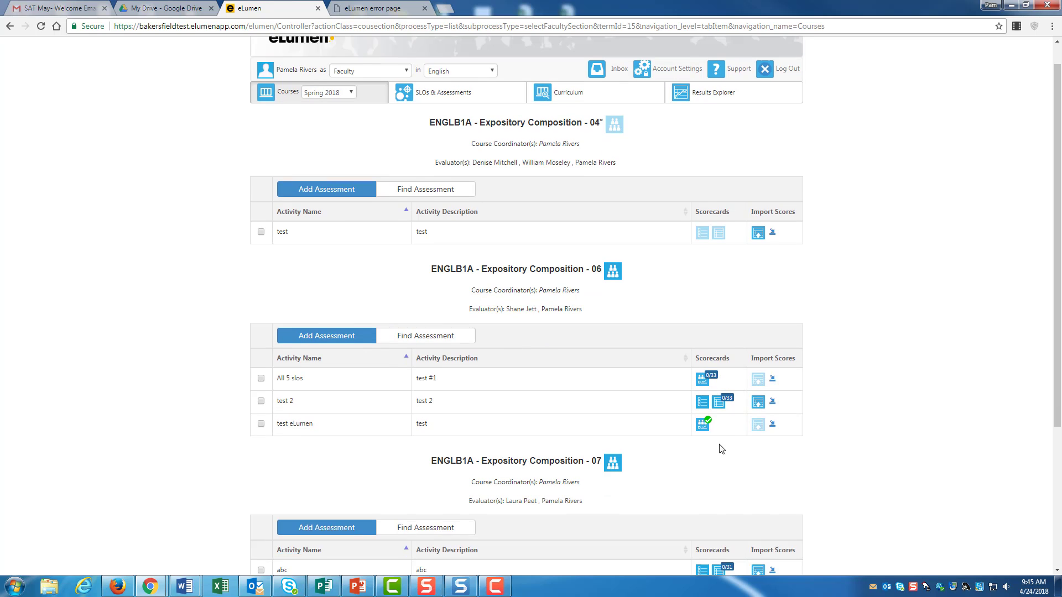